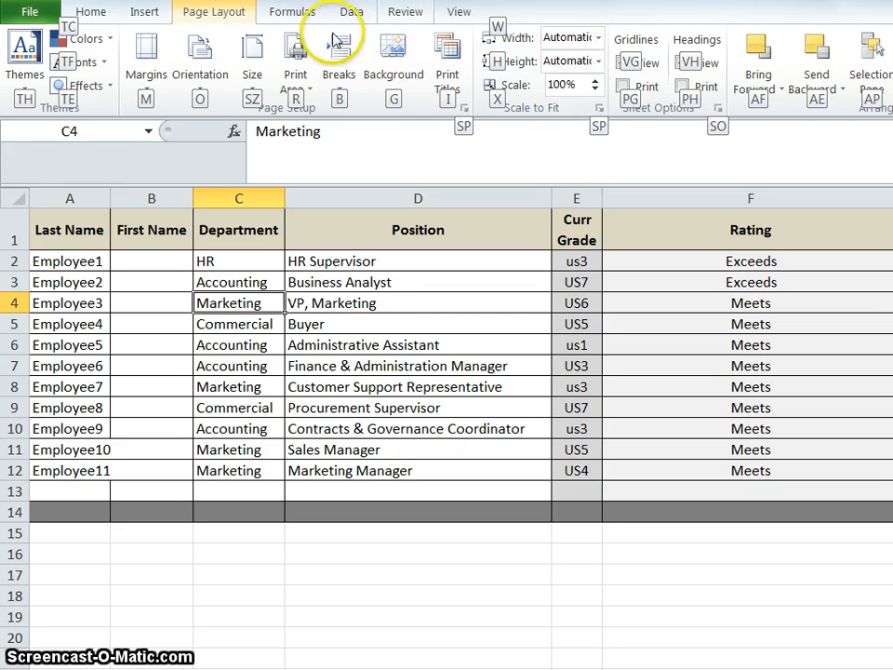
# Step: Create a PivotTable on a new worksheet from columns A to H of the 2012 Comp Admin sheet
pyautogui.click(144, 12)
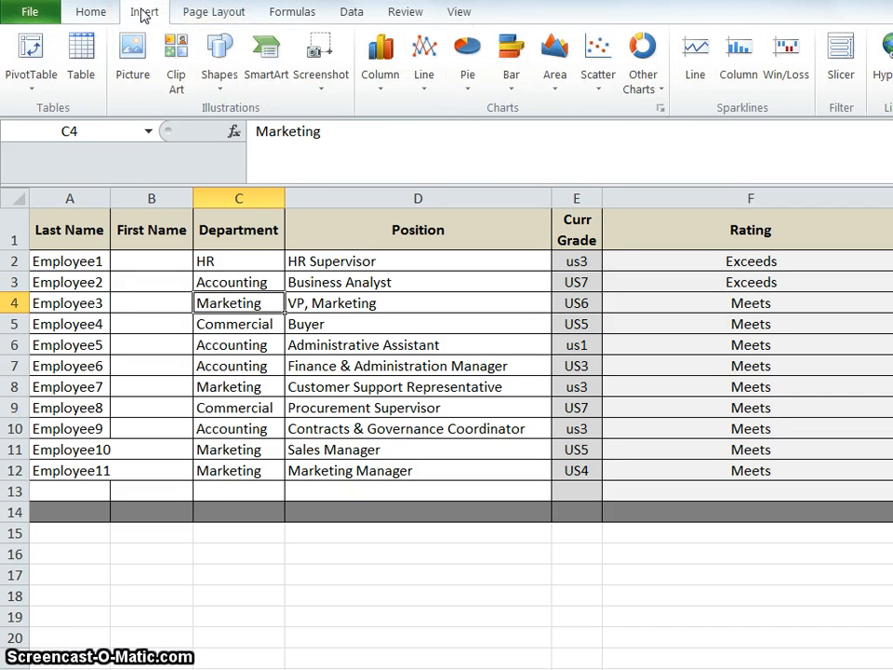
pyautogui.click(31, 48)
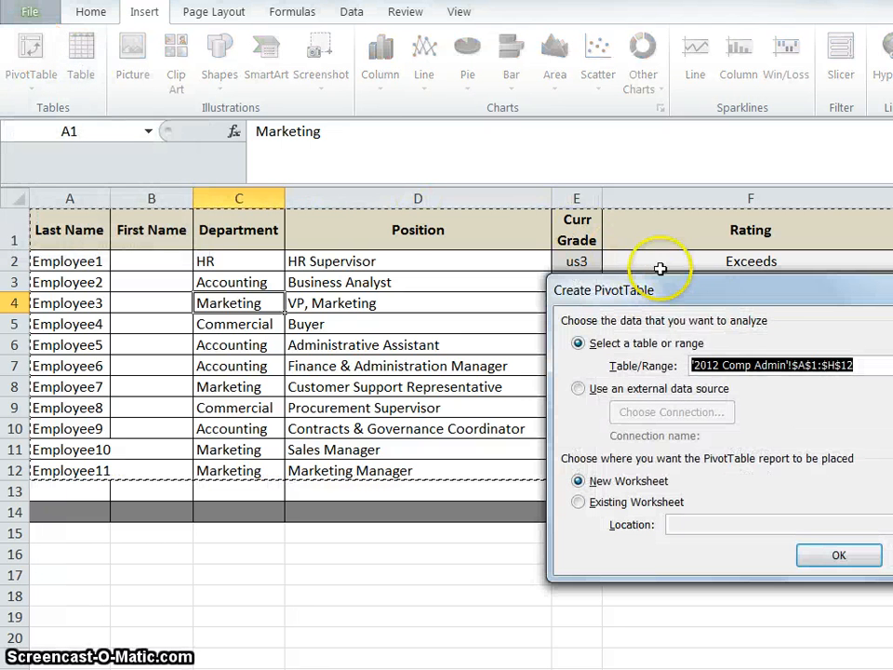
pyautogui.moveTo(671, 296); pyautogui.dragTo(544, 364)
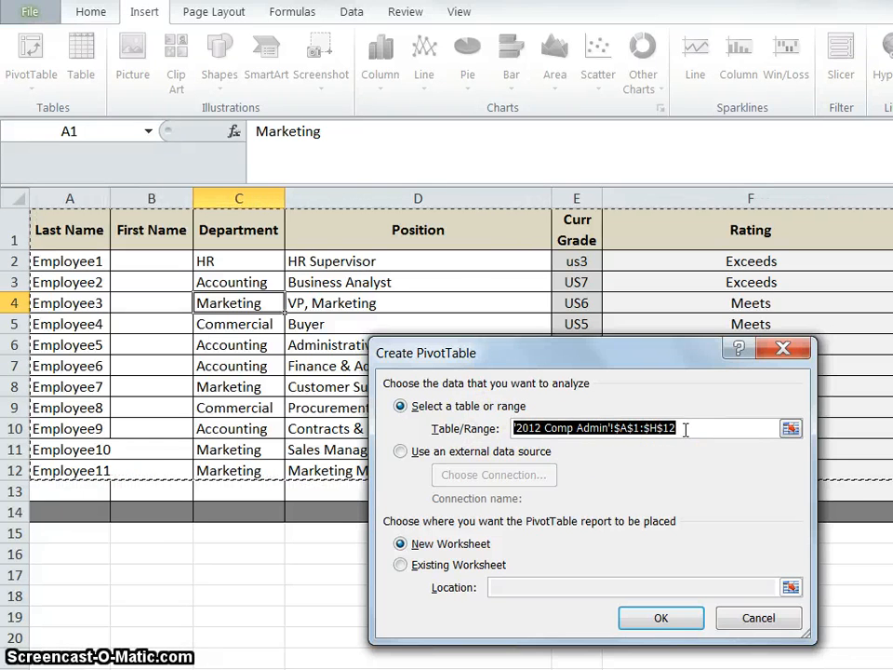
pyautogui.press('BackSpace')
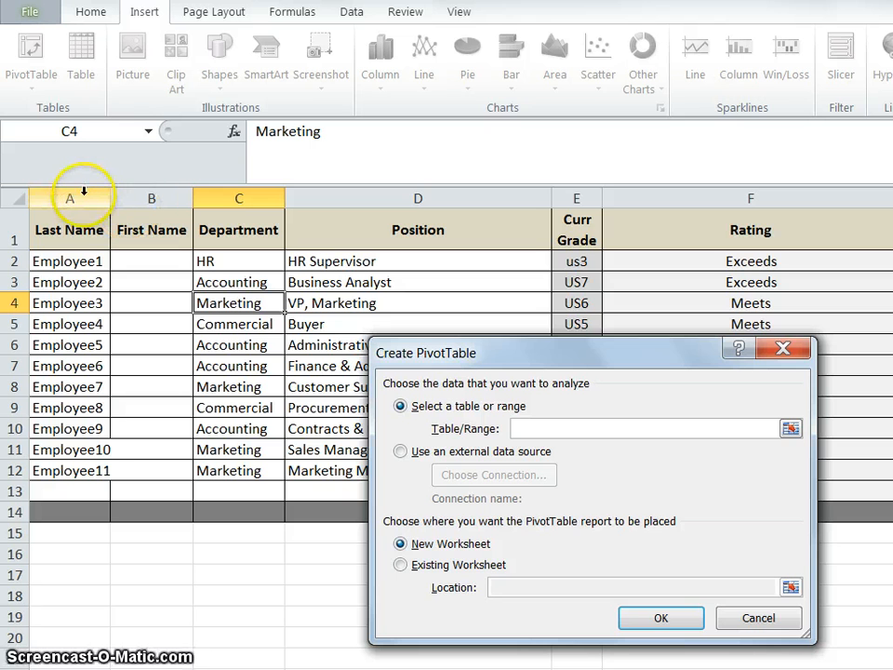
pyautogui.moveTo(84, 190); pyautogui.dragTo(892, 194)
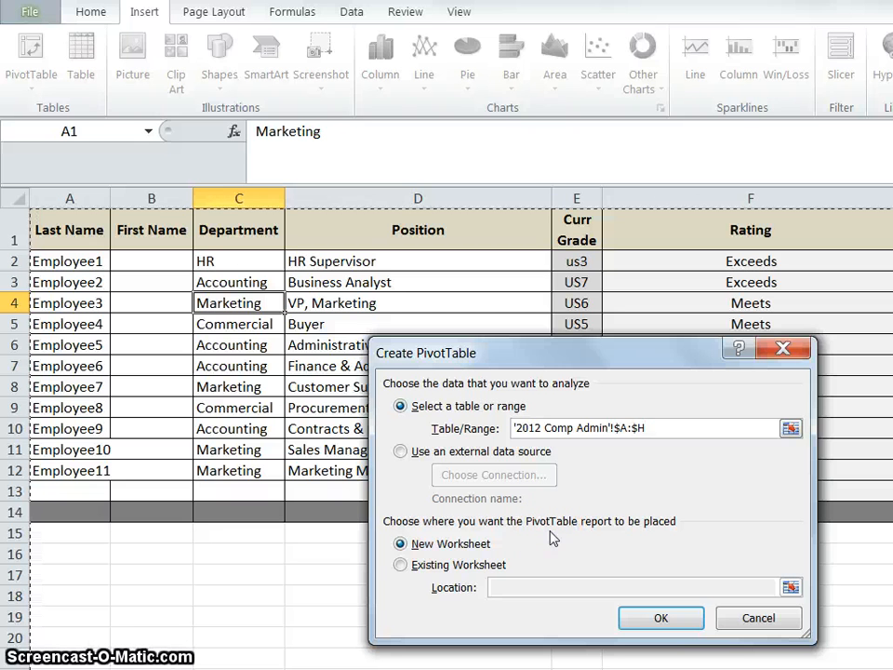
pyautogui.click(400, 546)
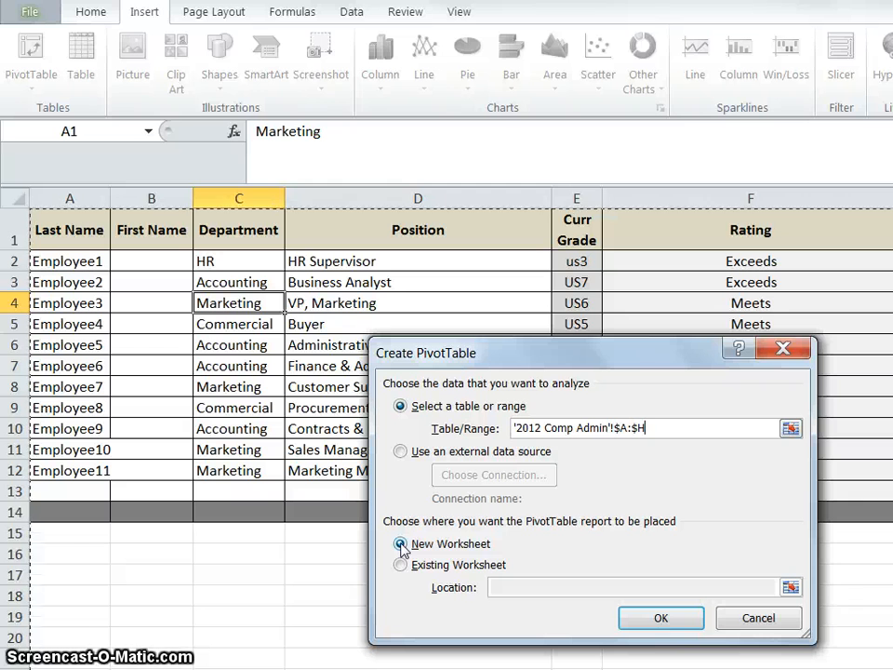
pyautogui.click(662, 618)
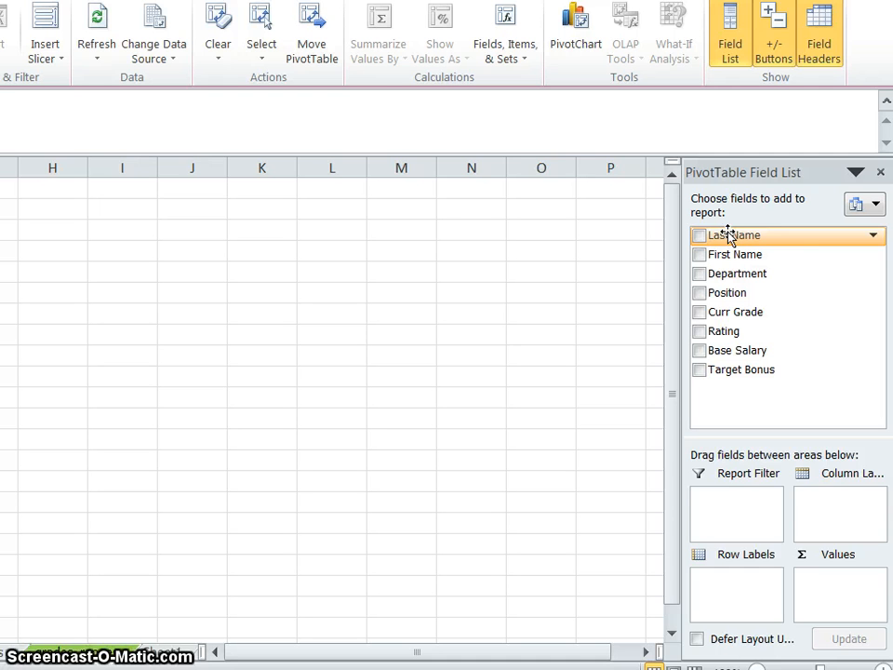
# Step: Add Last Name to the PivotTable values, summarized by Count
pyautogui.moveTo(730, 235); pyautogui.dragTo(832, 590)
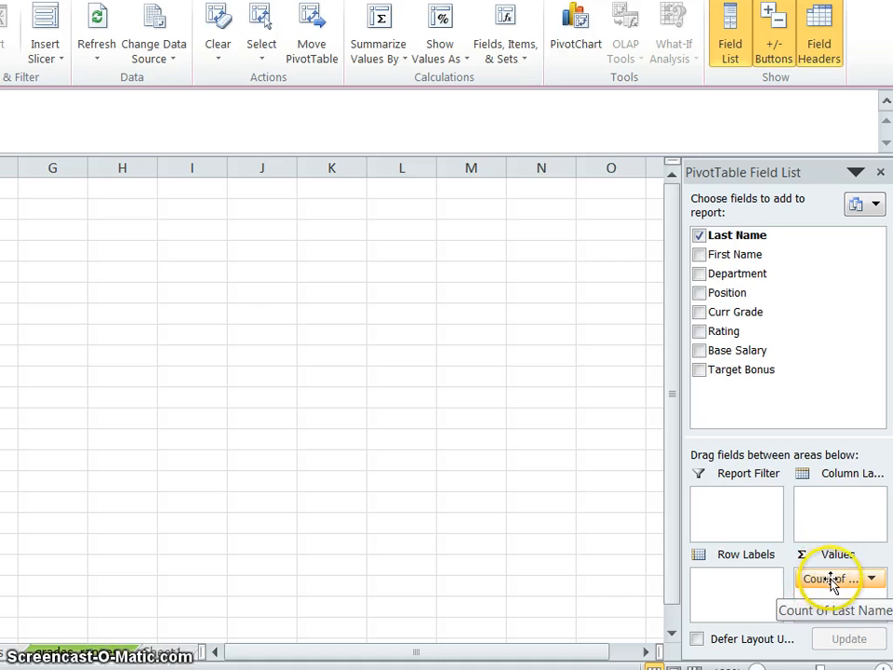
pyautogui.click(833, 582)
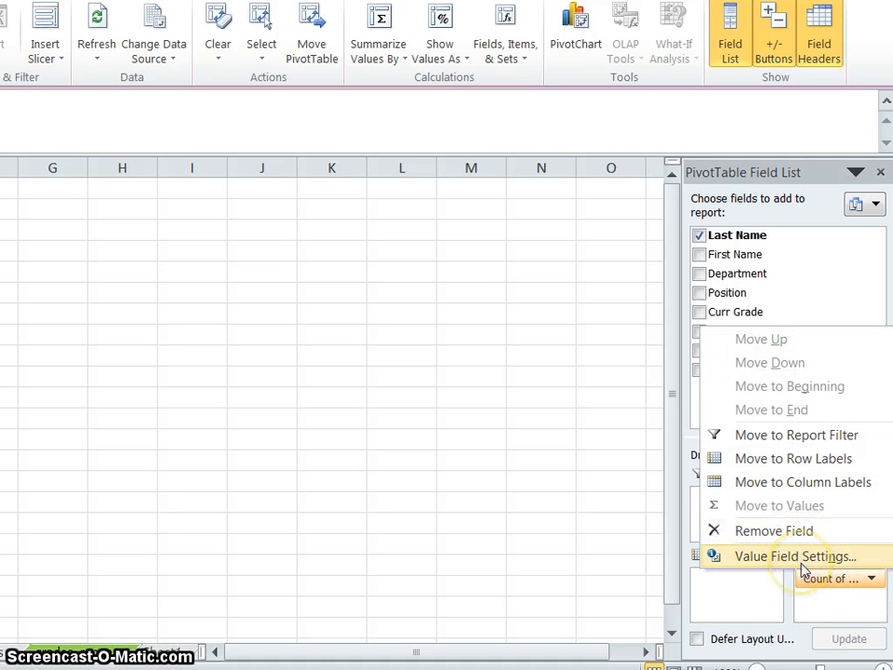
pyautogui.click(795, 556)
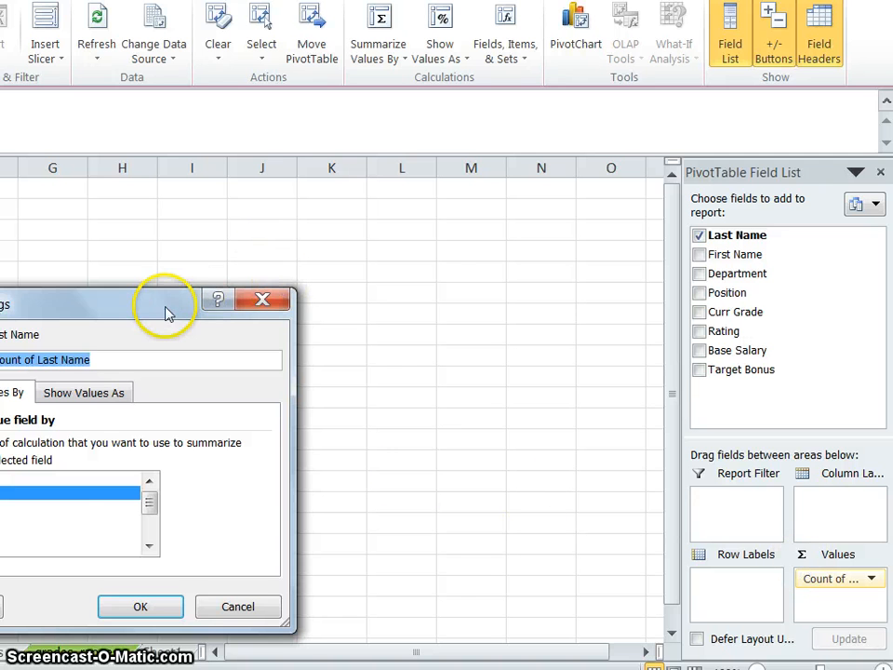
pyautogui.moveTo(167, 314); pyautogui.dragTo(316, 281)
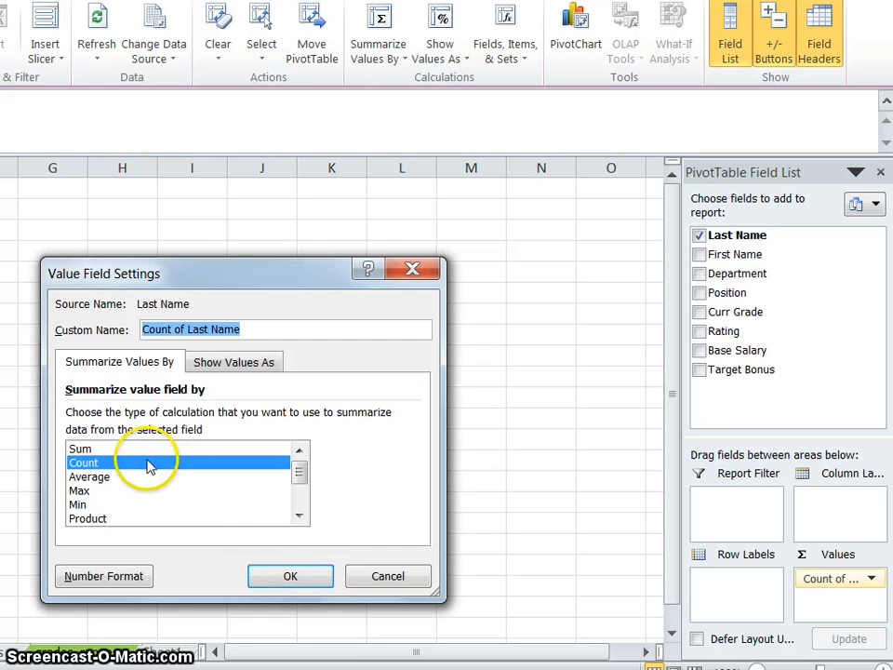
pyautogui.click(287, 573)
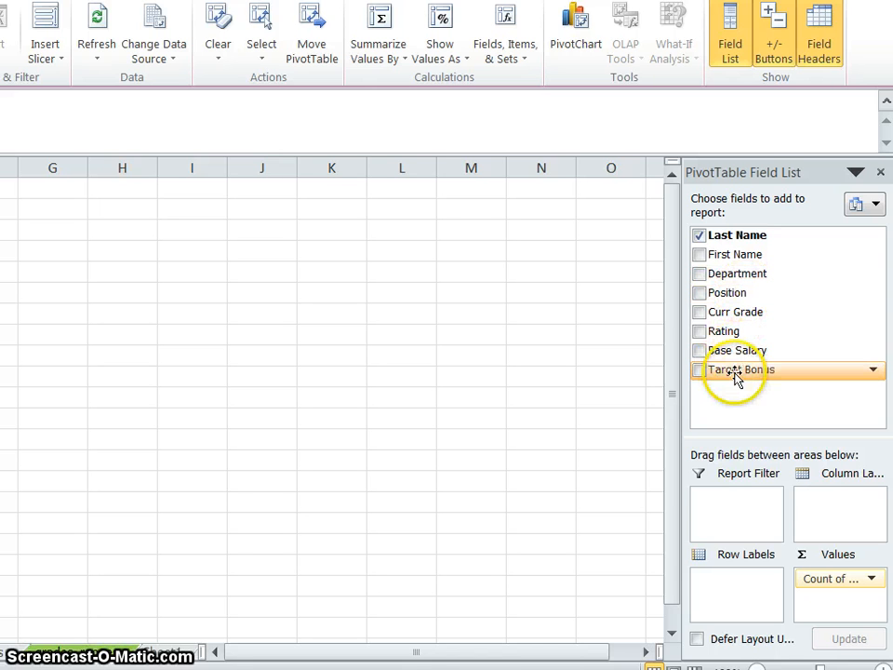
# Step: Add Target Bonus as row labels and Department as column labels, and check the counts for each bonus level and department
pyautogui.moveTo(734, 381); pyautogui.dragTo(734, 585)
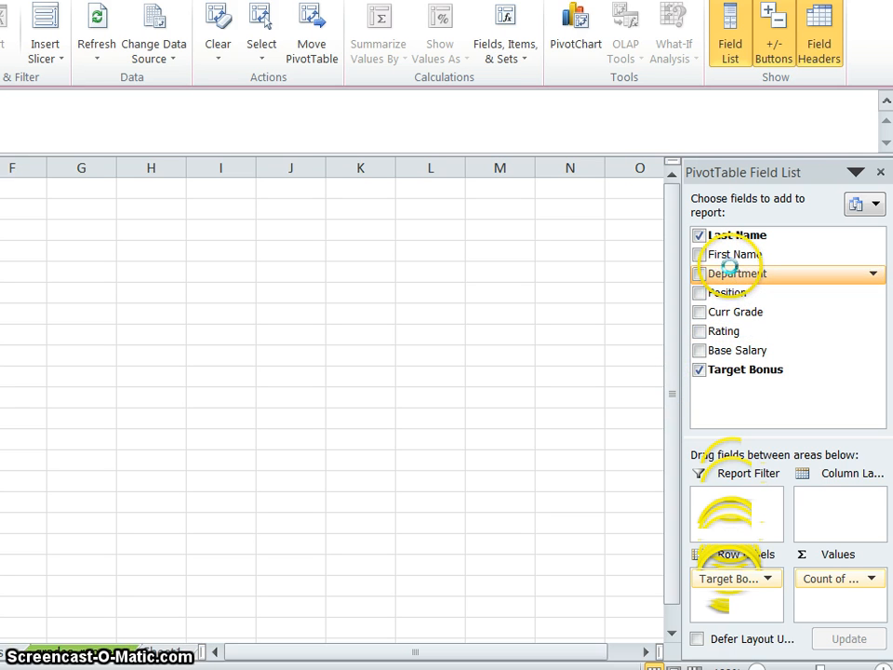
pyautogui.moveTo(731, 276)
pyautogui.mouseDown()
pyautogui.moveTo(761, 391)
pyautogui.moveTo(828, 504)
pyautogui.mouseUp()
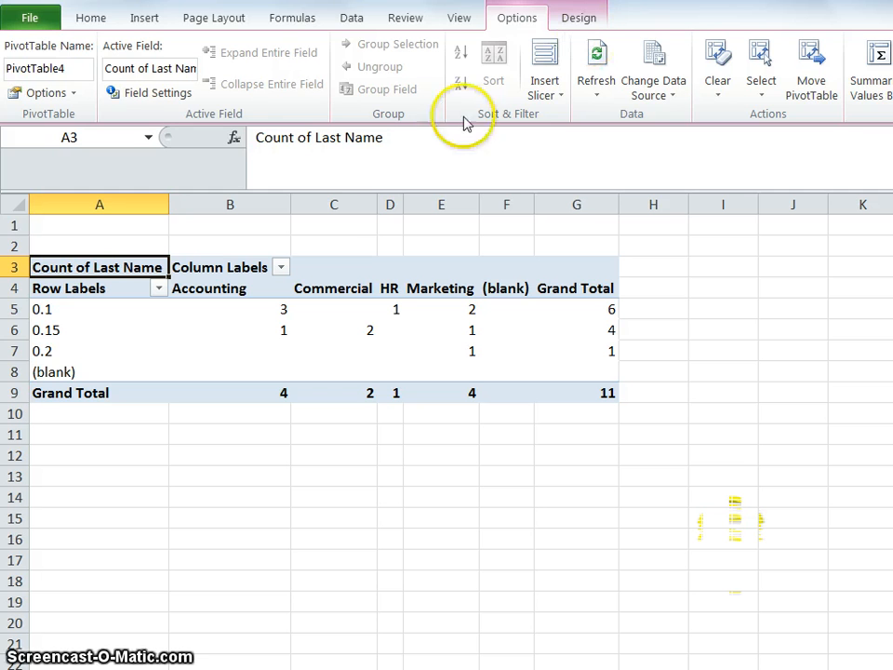
pyautogui.click(52, 310)
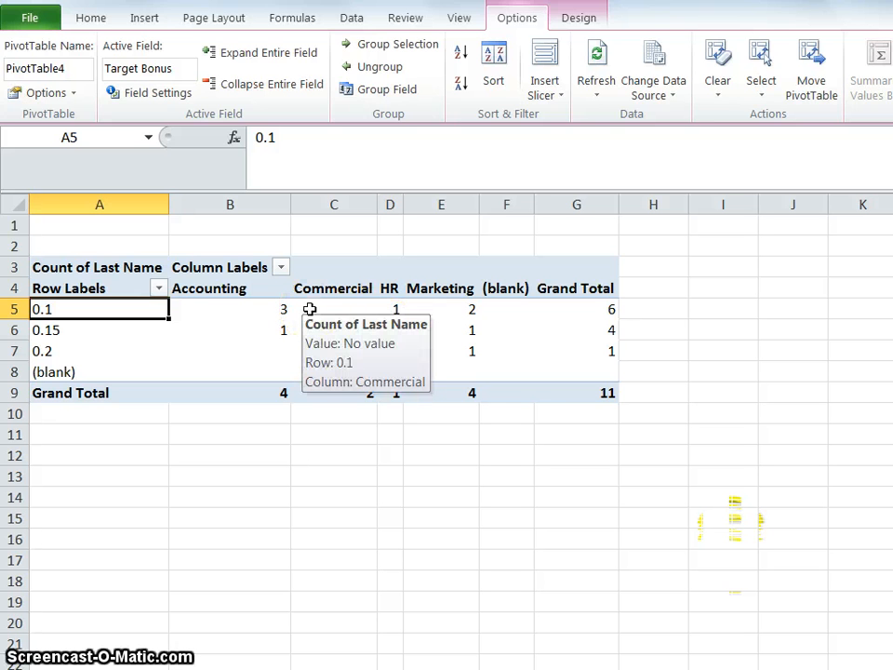
pyautogui.click(240, 290)
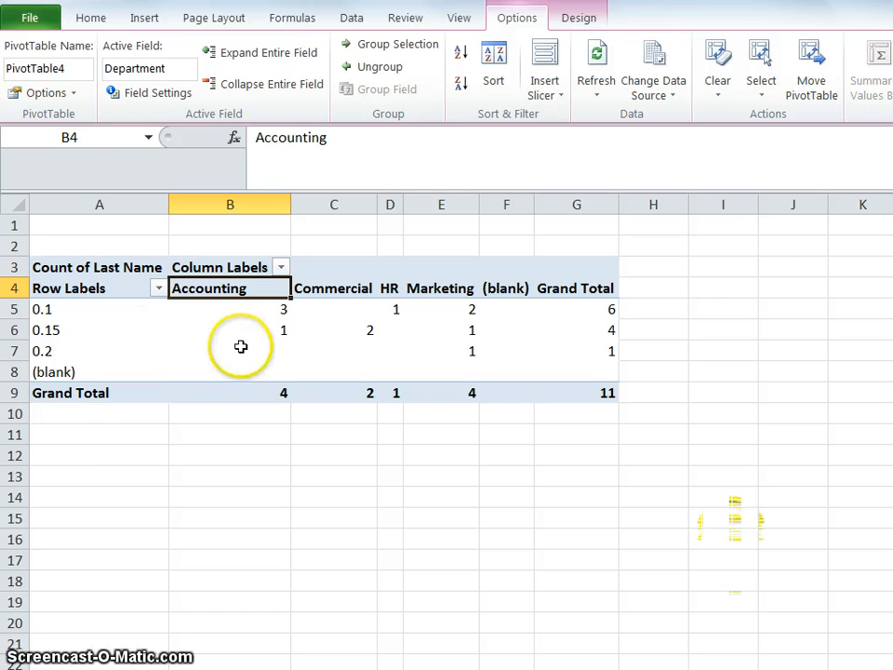
pyautogui.moveTo(277, 398)
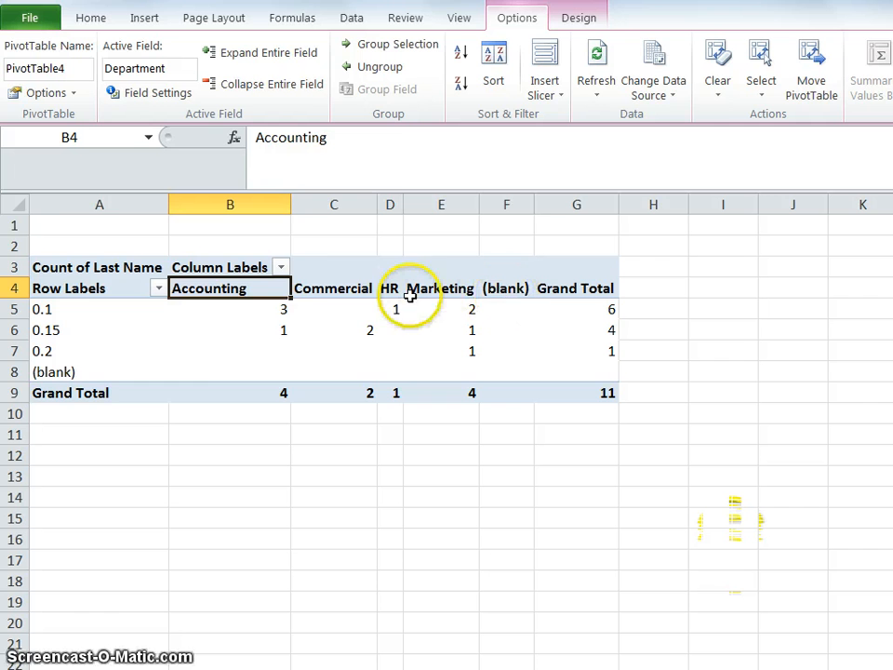
# Step: Filter out the blank department, and move Department from the column labels to the row labels above Target Bonus
pyautogui.click(282, 267)
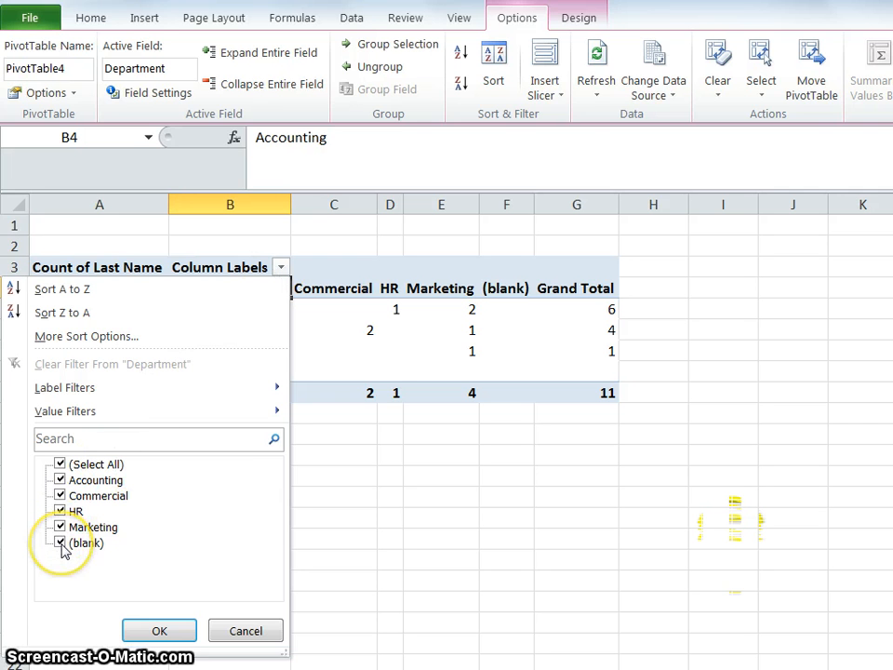
pyautogui.click(161, 632)
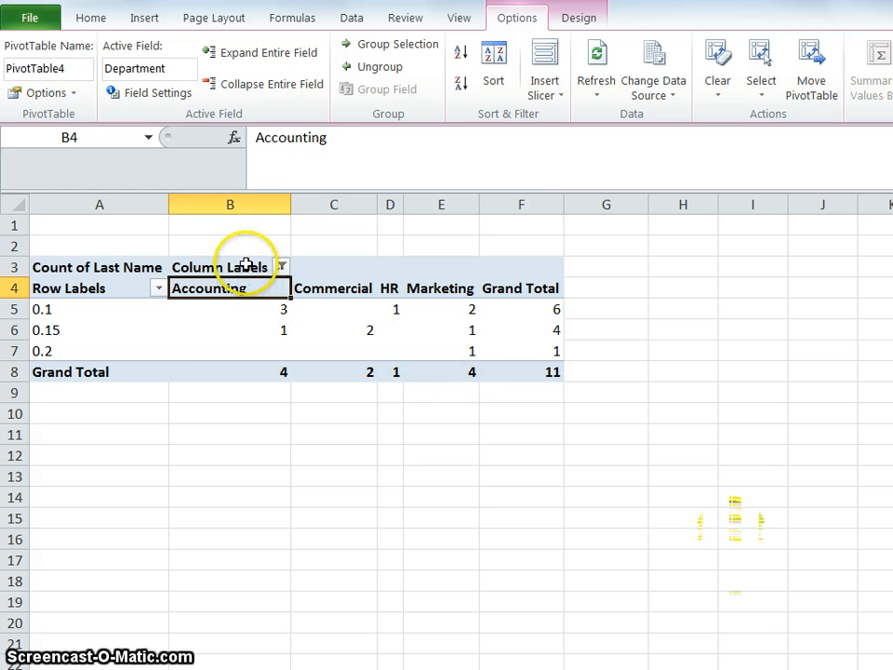
pyautogui.moveTo(244, 265); pyautogui.dragTo(228, 274)
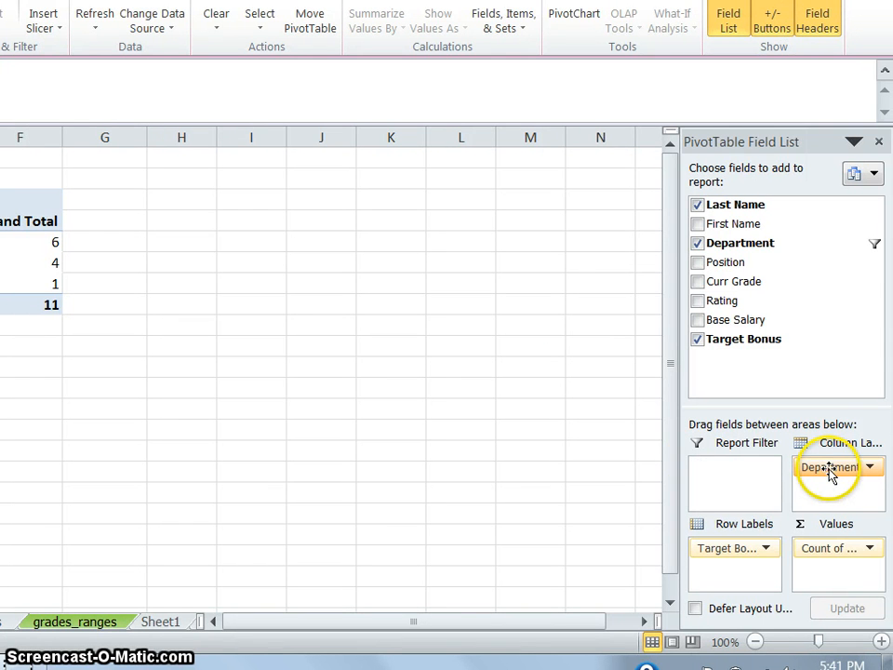
pyautogui.moveTo(830, 472); pyautogui.dragTo(727, 541)
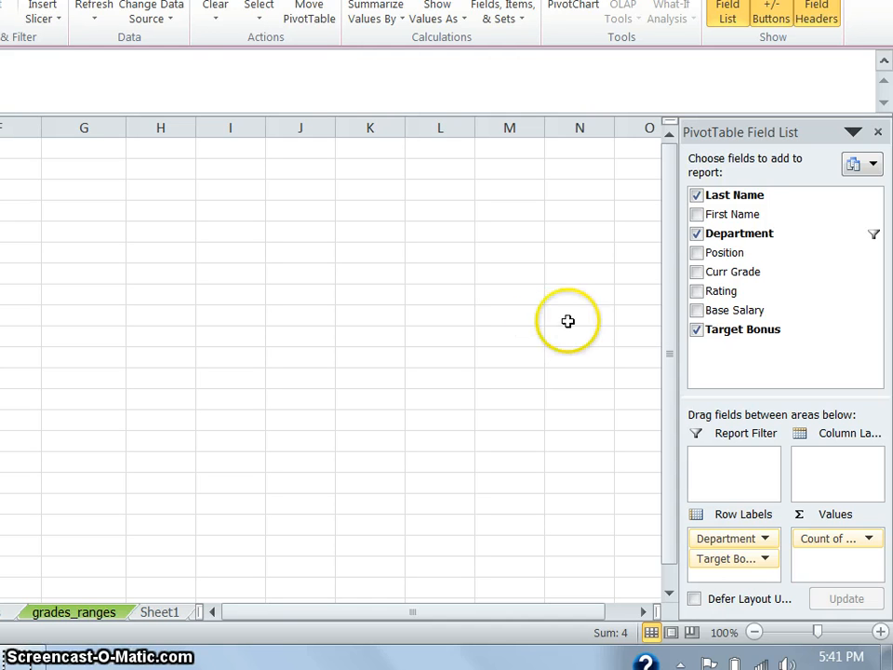
# Step: Replace Department with Curr Grade in the PivotTable row labels, placing Curr Grade above Target Bonus
pyautogui.click(696, 272)
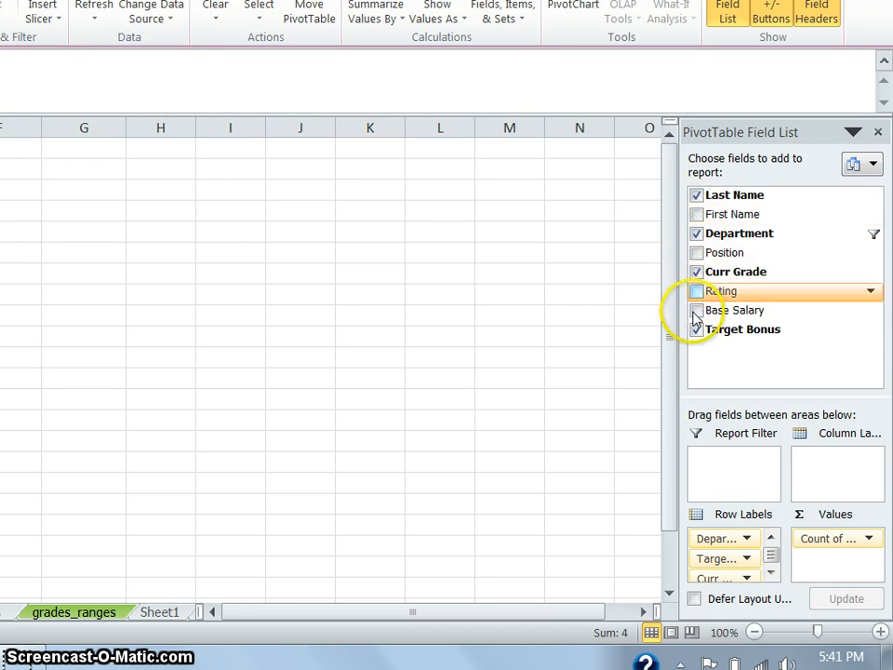
pyautogui.click(754, 561)
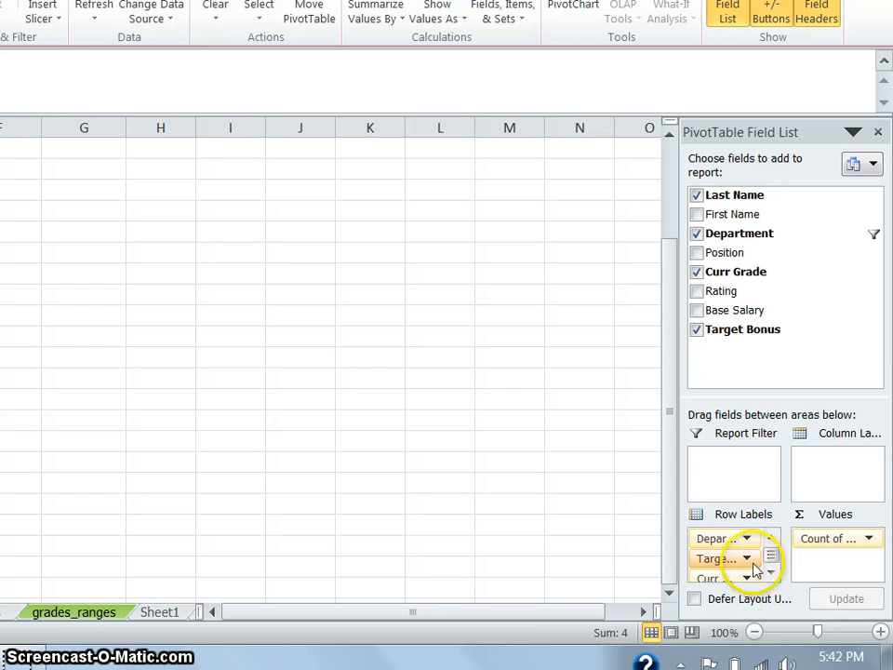
pyautogui.moveTo(731, 538); pyautogui.dragTo(744, 358)
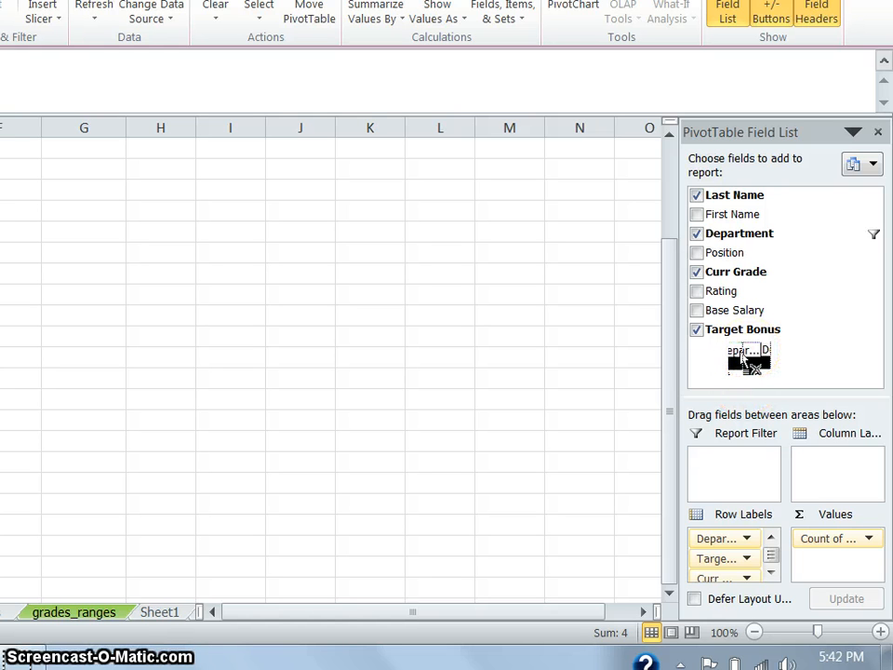
pyautogui.moveTo(744, 358); pyautogui.dragTo(753, 358)
pyautogui.click(730, 558)
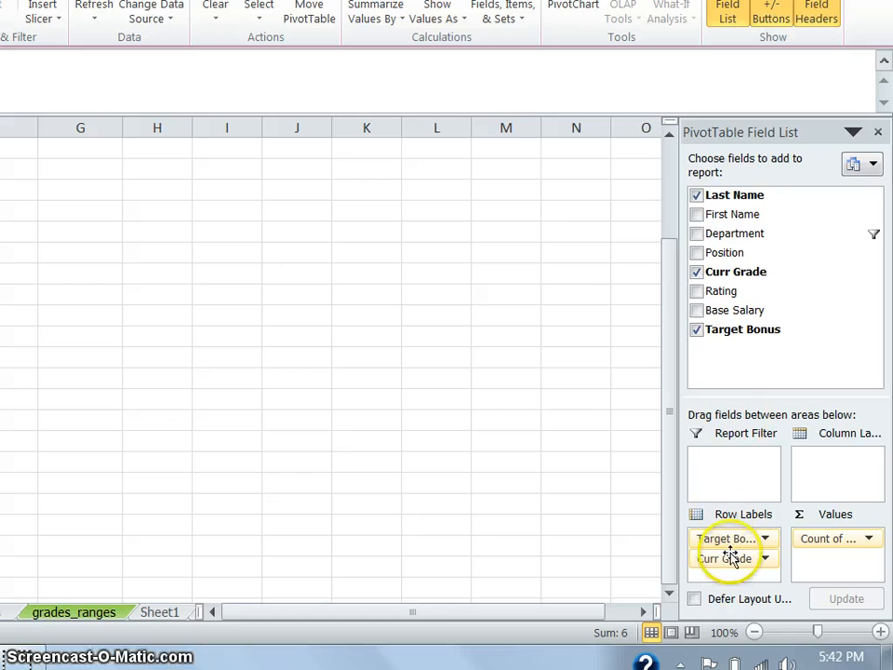
pyautogui.moveTo(744, 566); pyautogui.dragTo(739, 540)
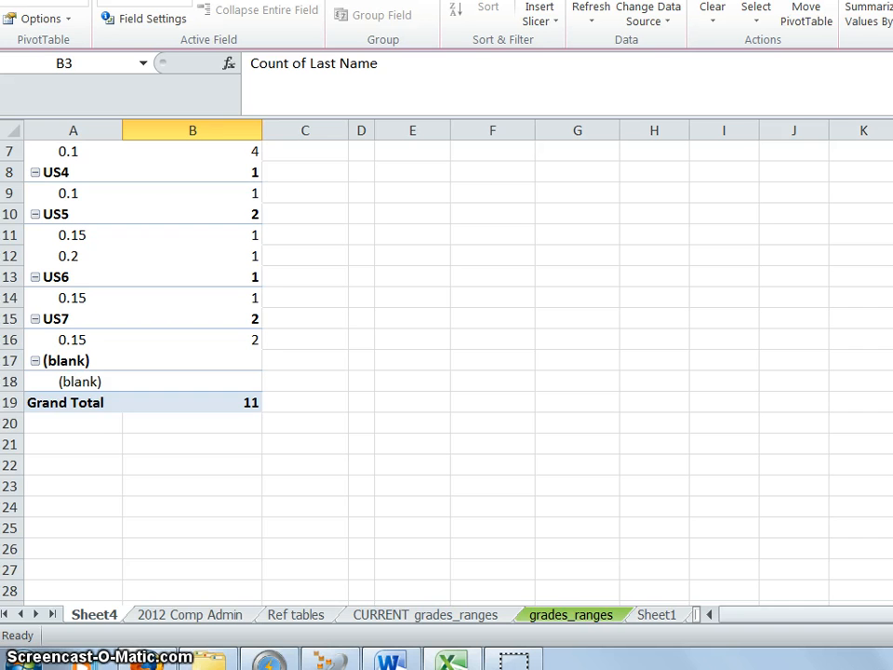
# Step: Examine the employee counts by target bonus within each grade, starting with us1 and us3
pyautogui.scroll(2, 130, 325)
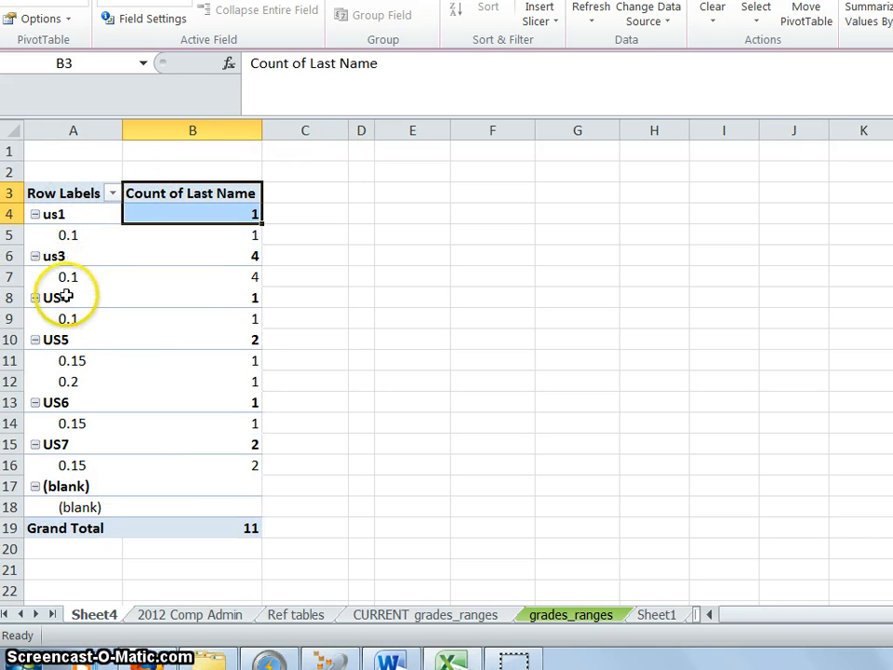
pyautogui.click(76, 234)
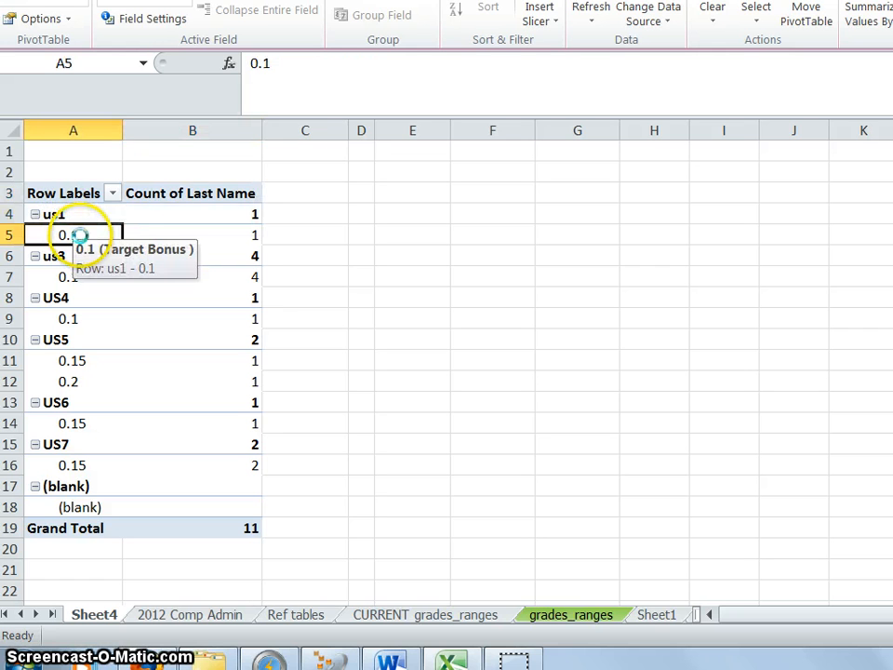
pyautogui.click(240, 234)
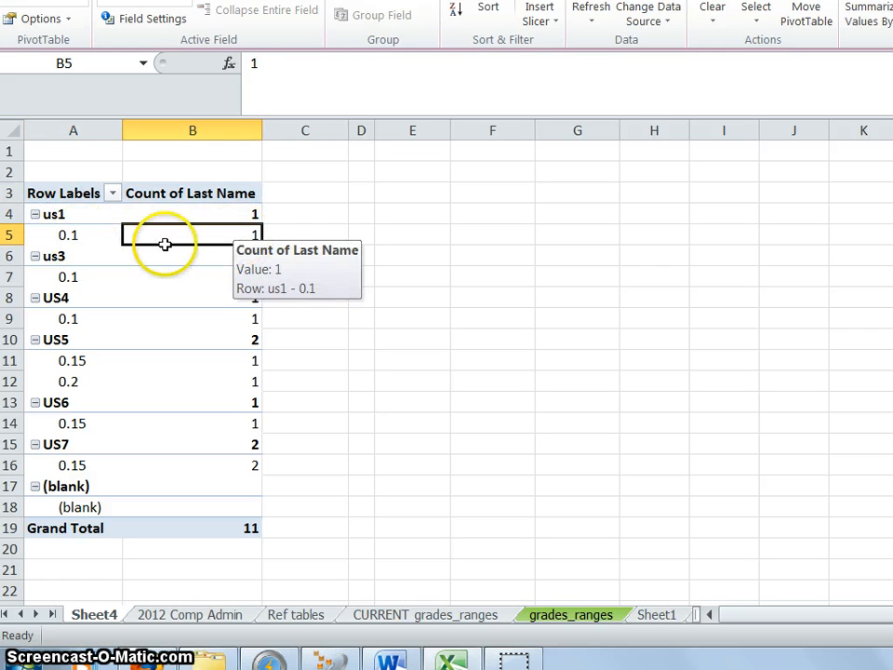
pyautogui.click(70, 259)
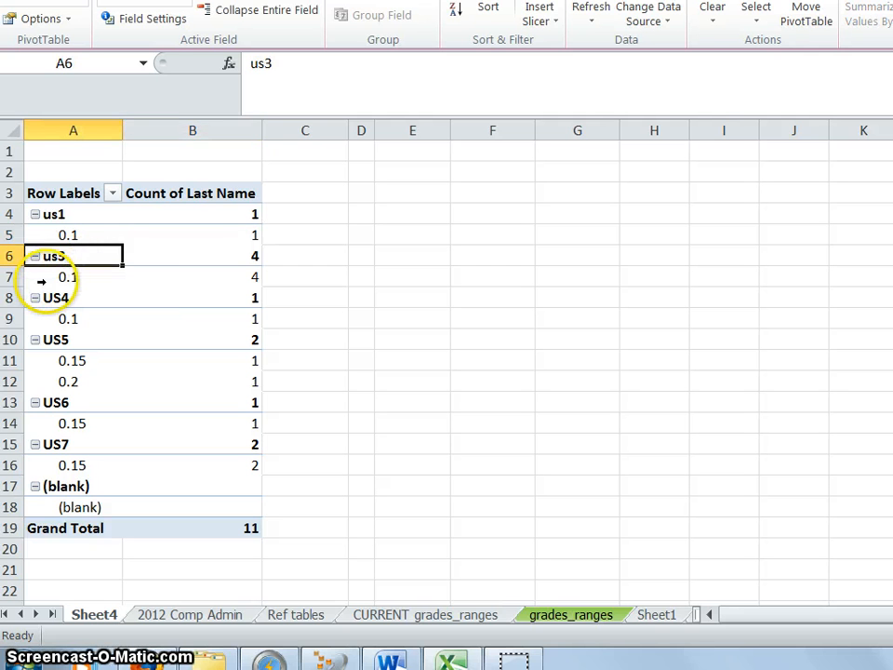
pyautogui.click(56, 276)
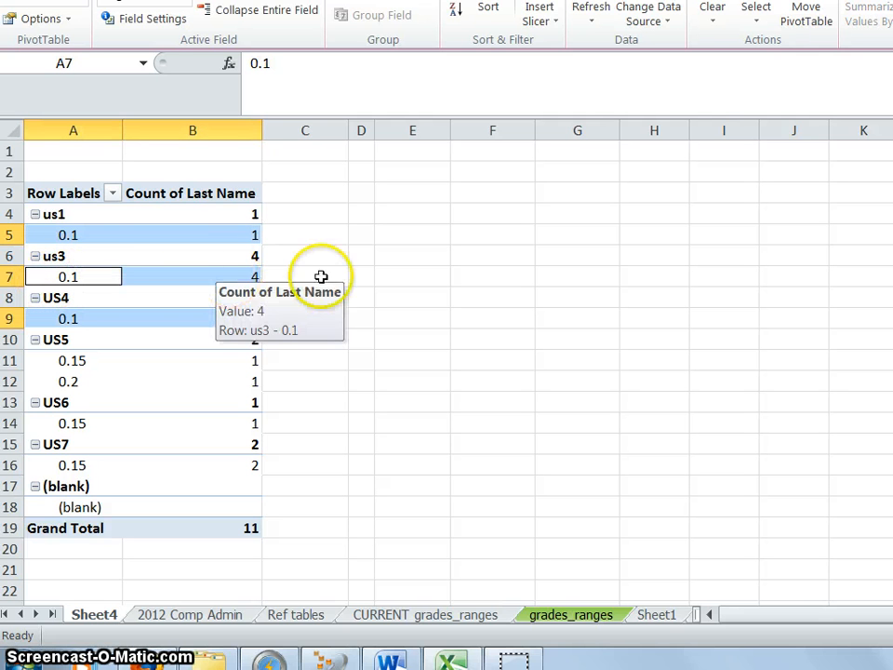
pyautogui.click(469, 263)
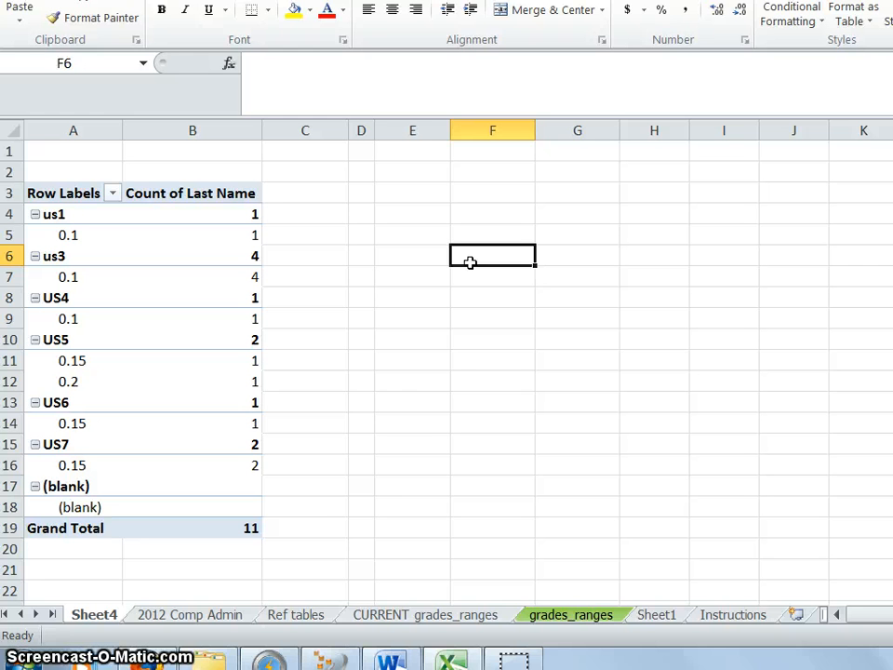
# Step: Return to the 2012 Comp Admin sheet and select the department cell of Employee2
pyautogui.click(191, 615)
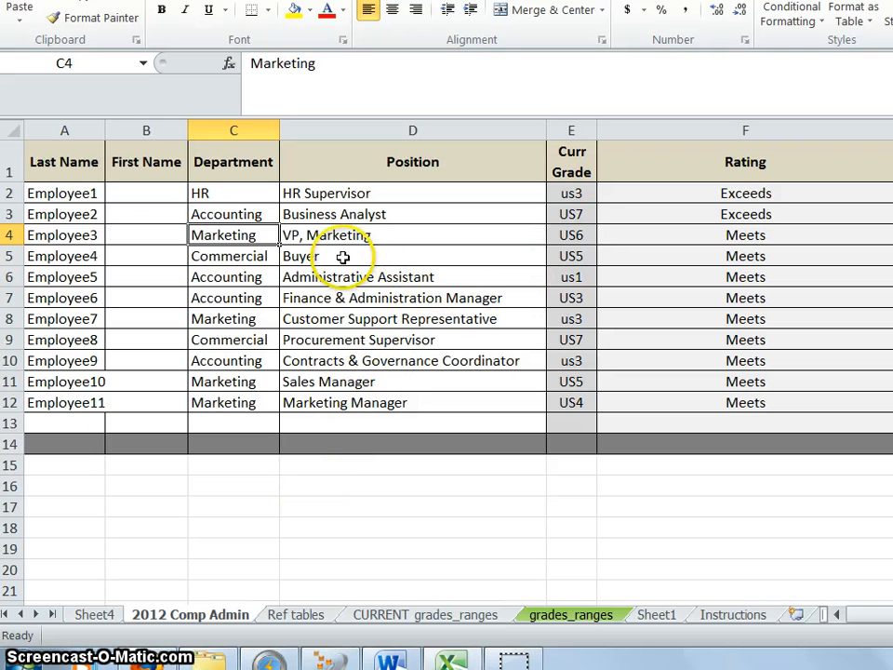
pyautogui.click(258, 215)
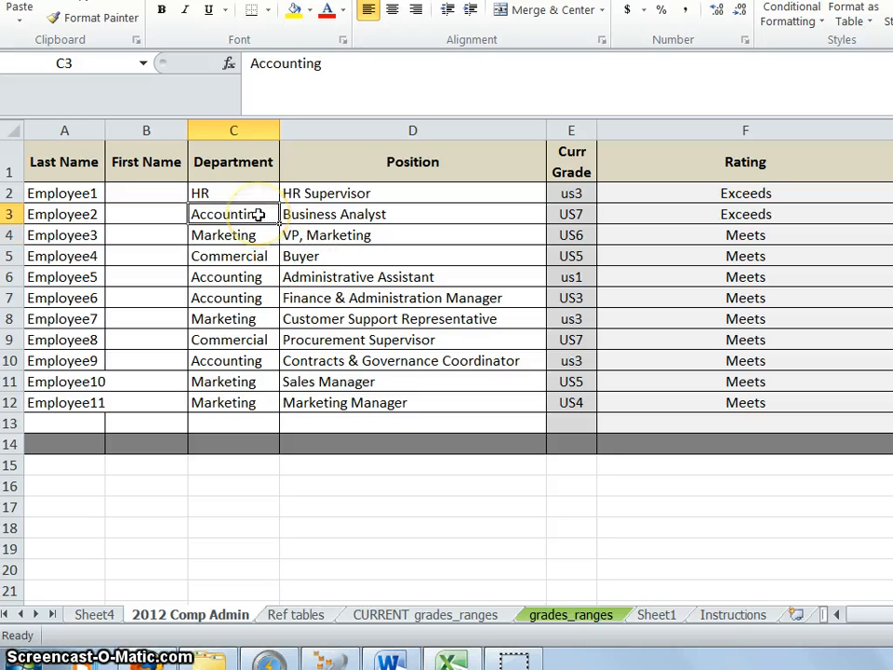